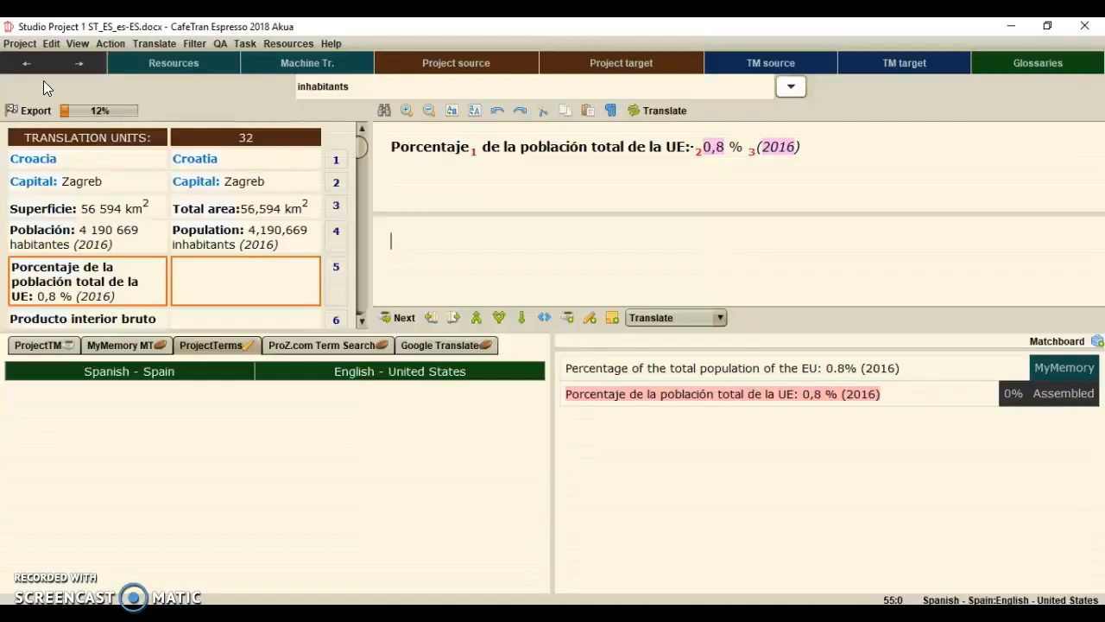
pyautogui.click(24, 44)
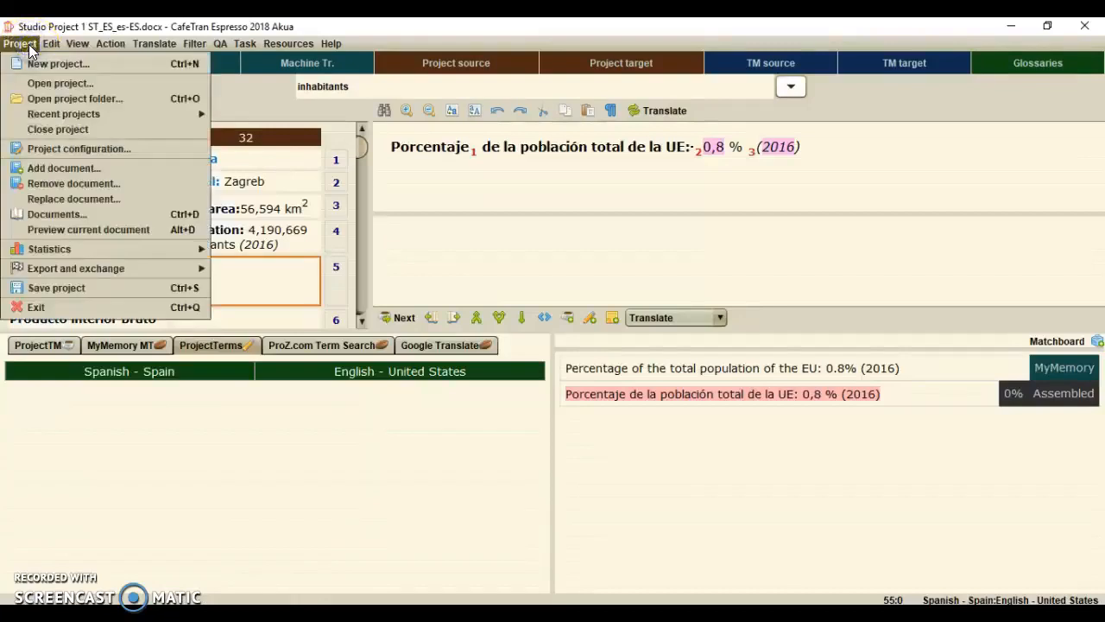
pyautogui.click(48, 44)
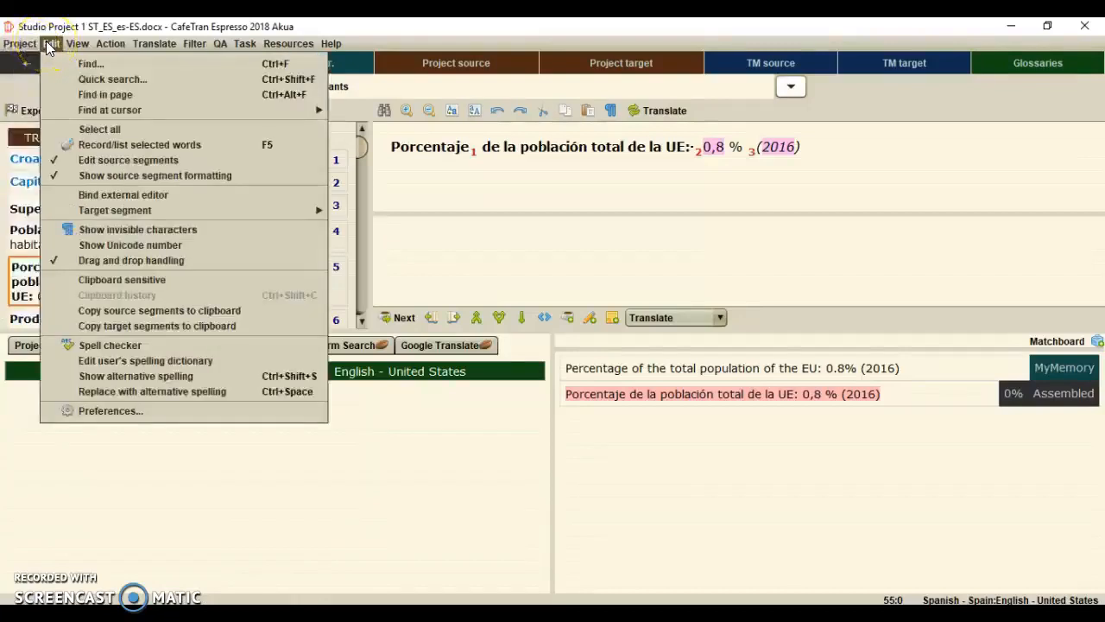
pyautogui.click(76, 44)
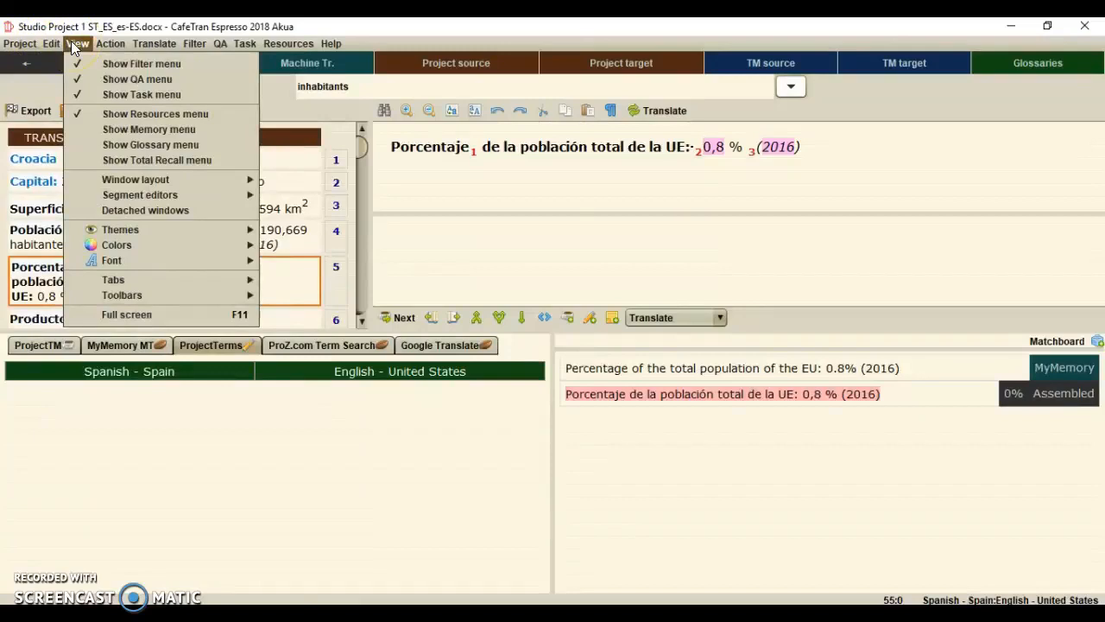
pyautogui.click(106, 42)
pyautogui.click(144, 43)
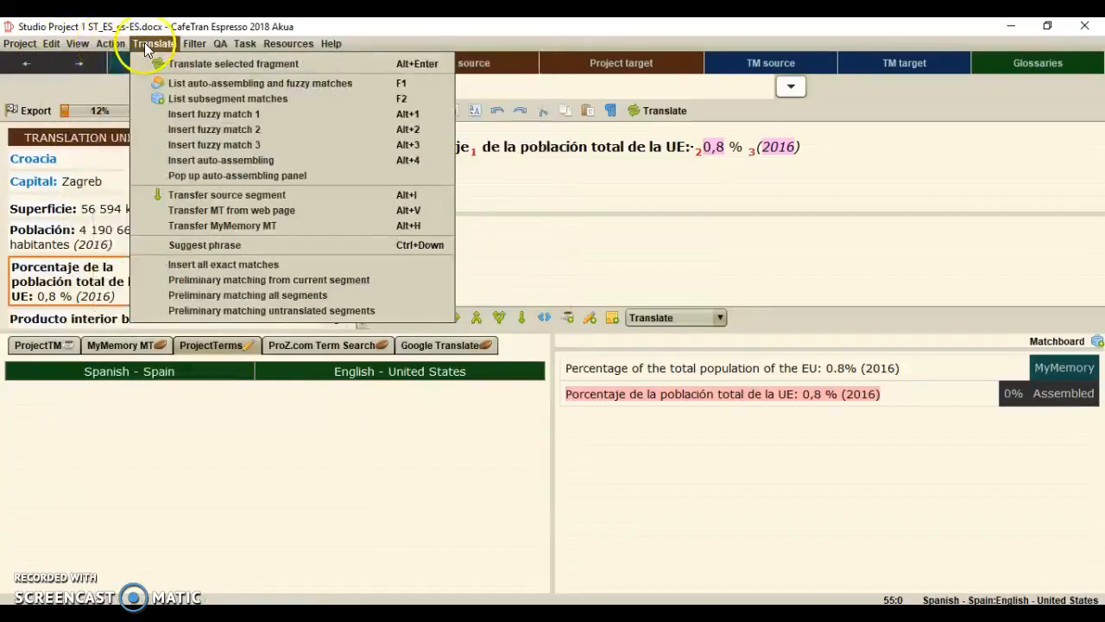
pyautogui.click(193, 44)
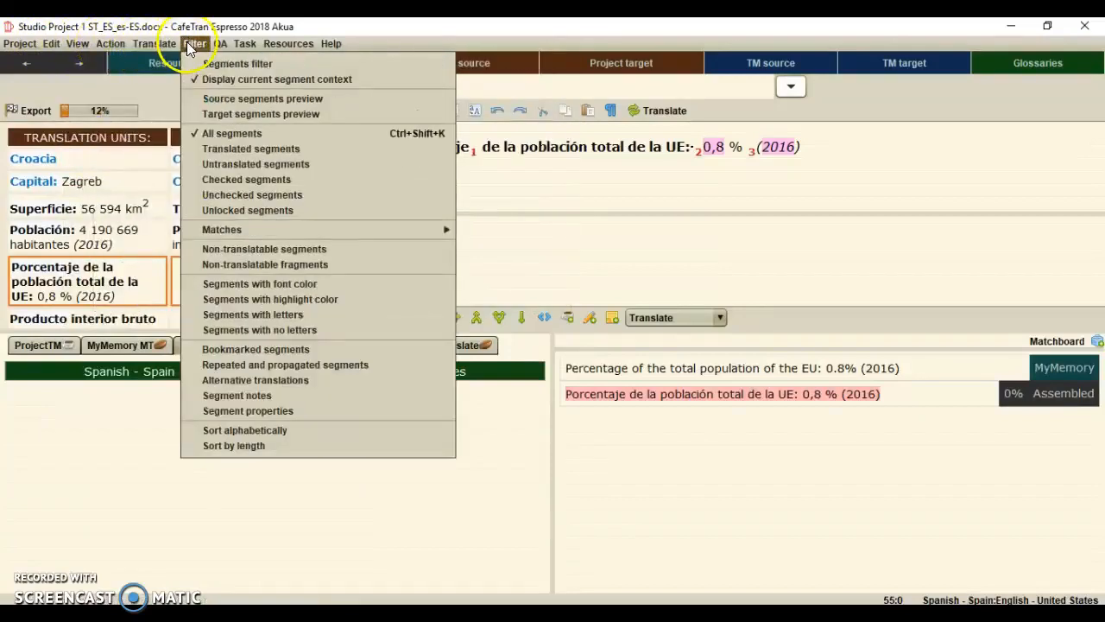
pyautogui.click(219, 43)
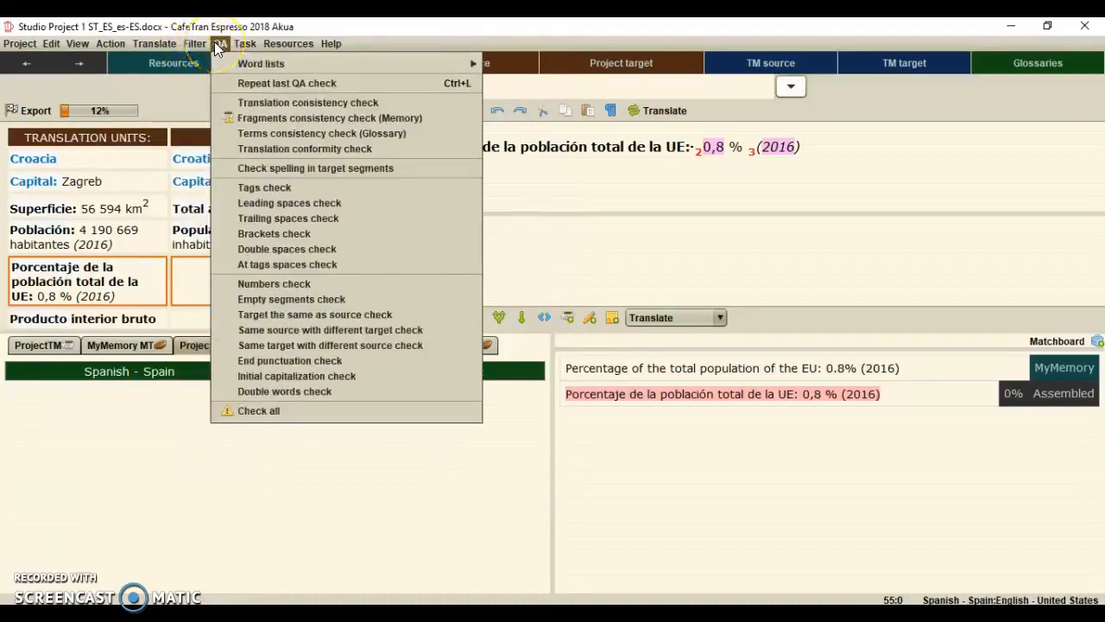
pyautogui.click(245, 44)
pyautogui.click(285, 43)
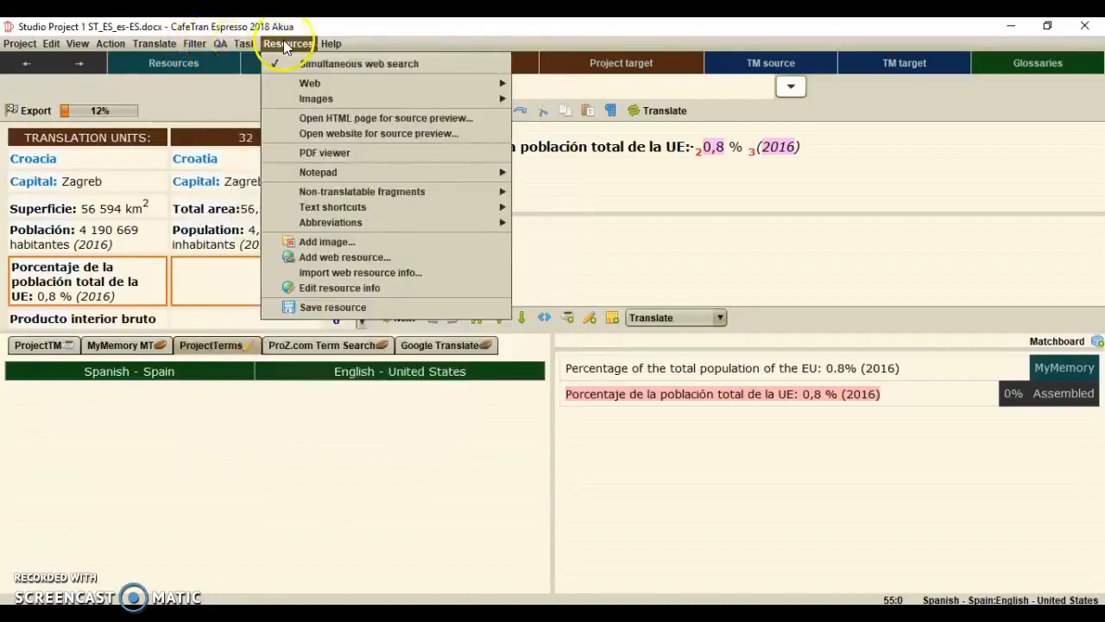
pyautogui.click(332, 43)
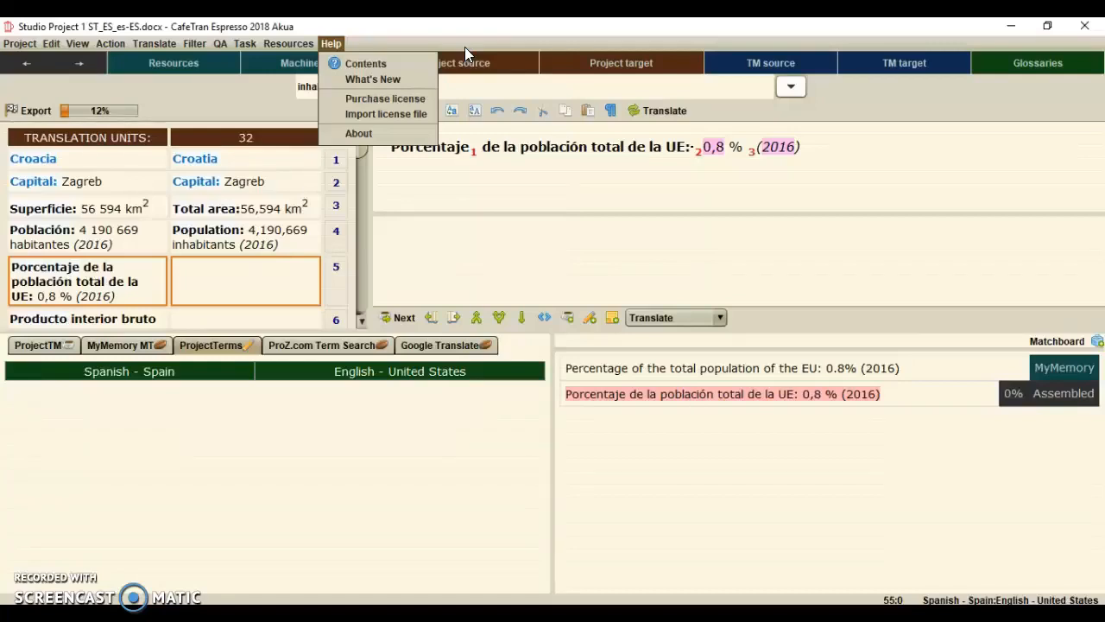
pyautogui.click(87, 48)
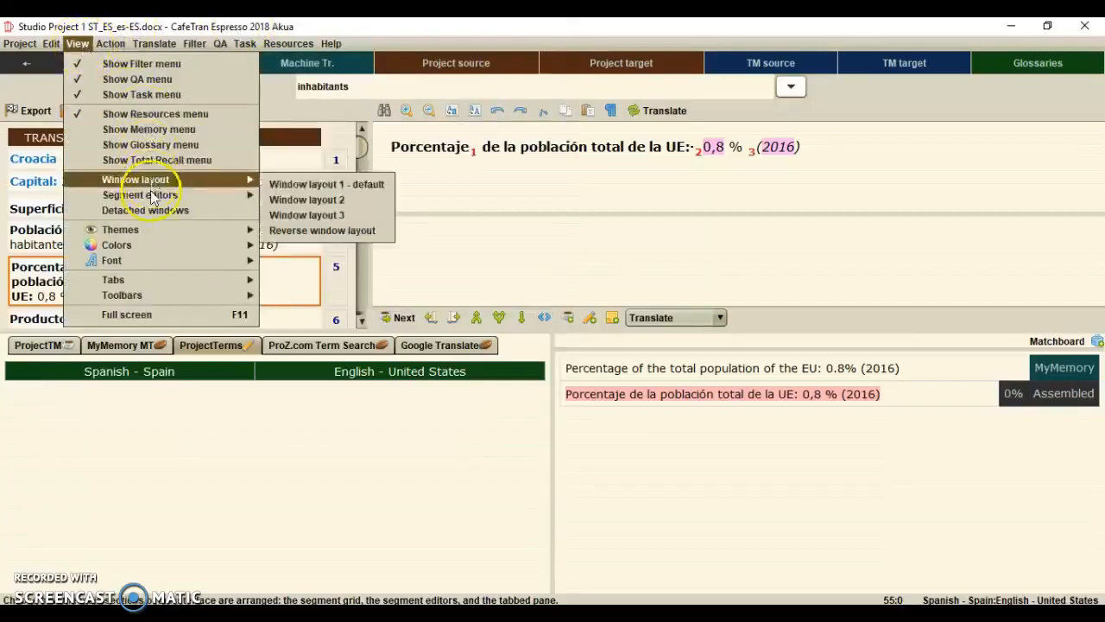
pyautogui.click(148, 231)
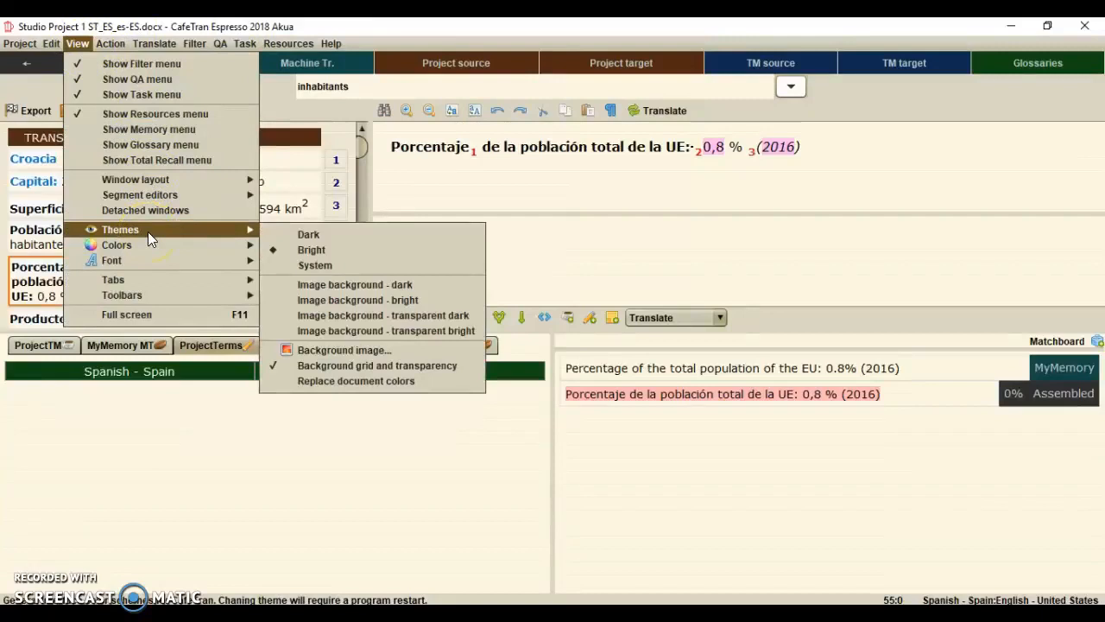
pyautogui.click(148, 249)
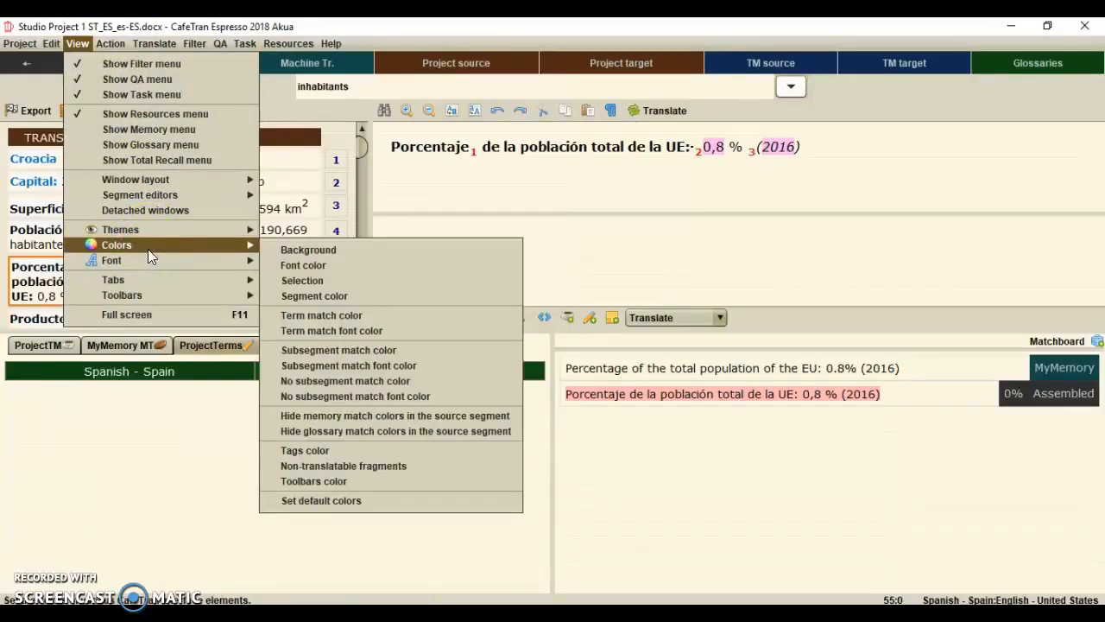
pyautogui.click(145, 264)
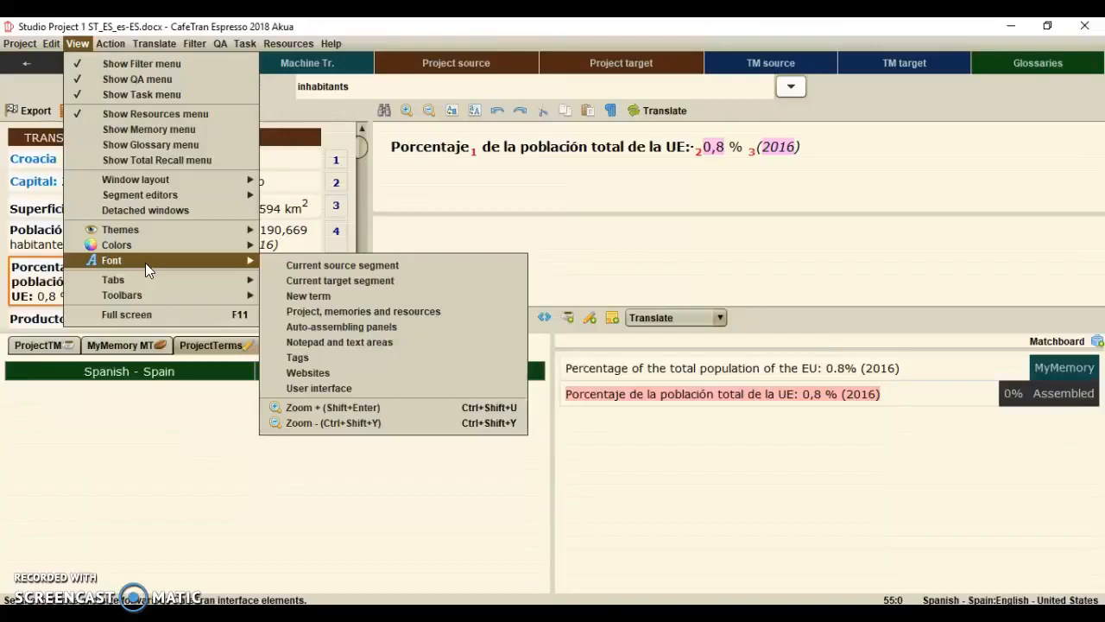
pyautogui.click(592, 265)
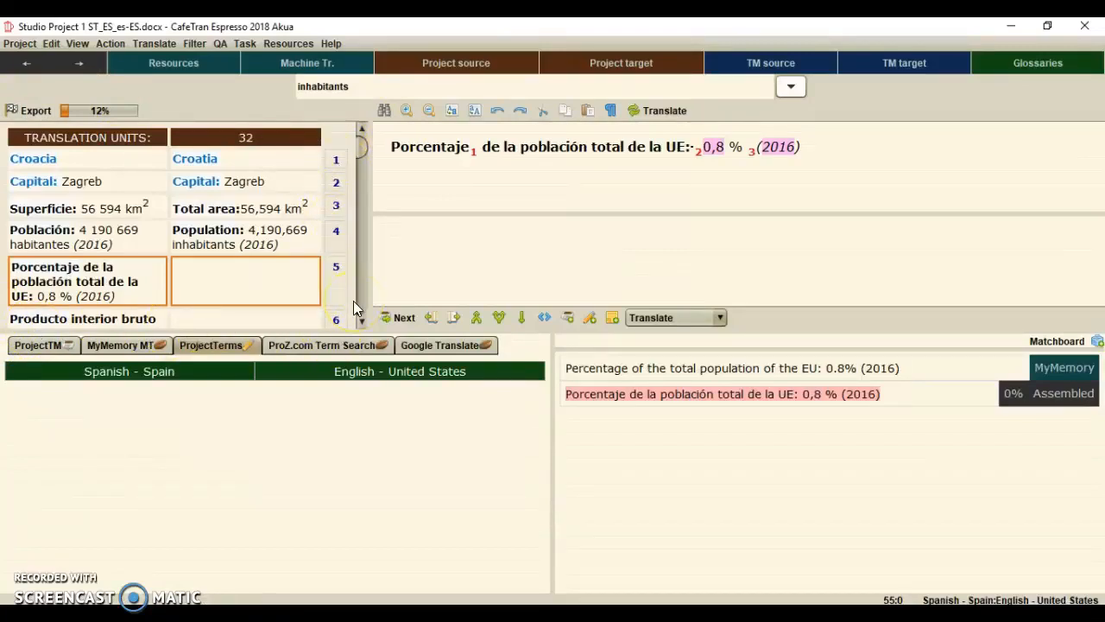
# Open translation segments 1 to 4 one after another to review their source and target texts
pyautogui.click(336, 161)
pyautogui.click(337, 184)
pyautogui.click(336, 209)
pyautogui.click(338, 226)
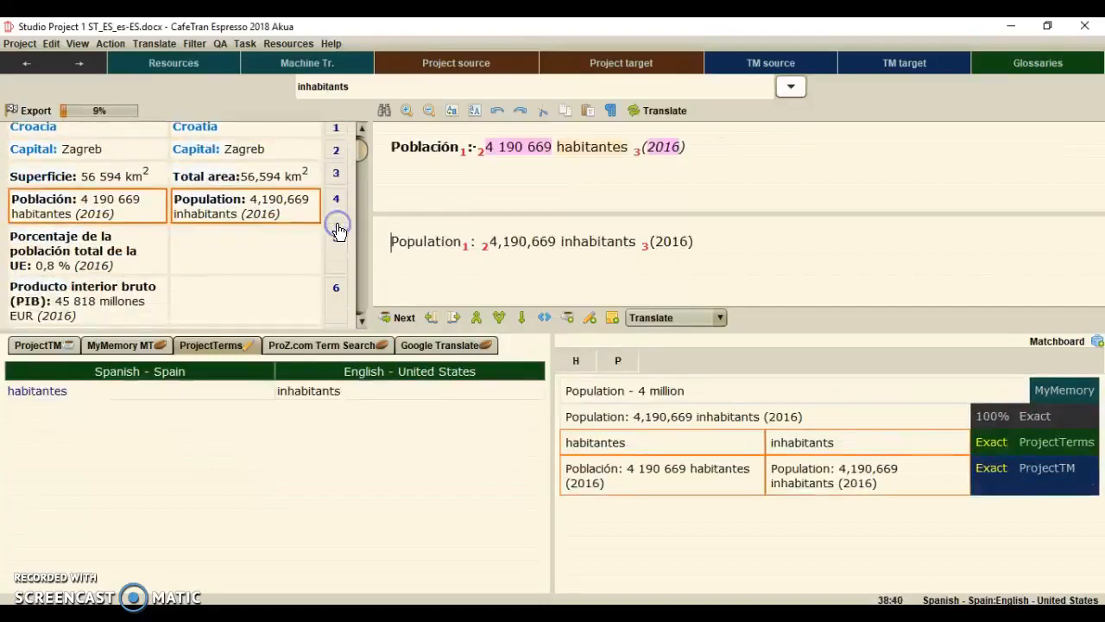
pyautogui.click(362, 128)
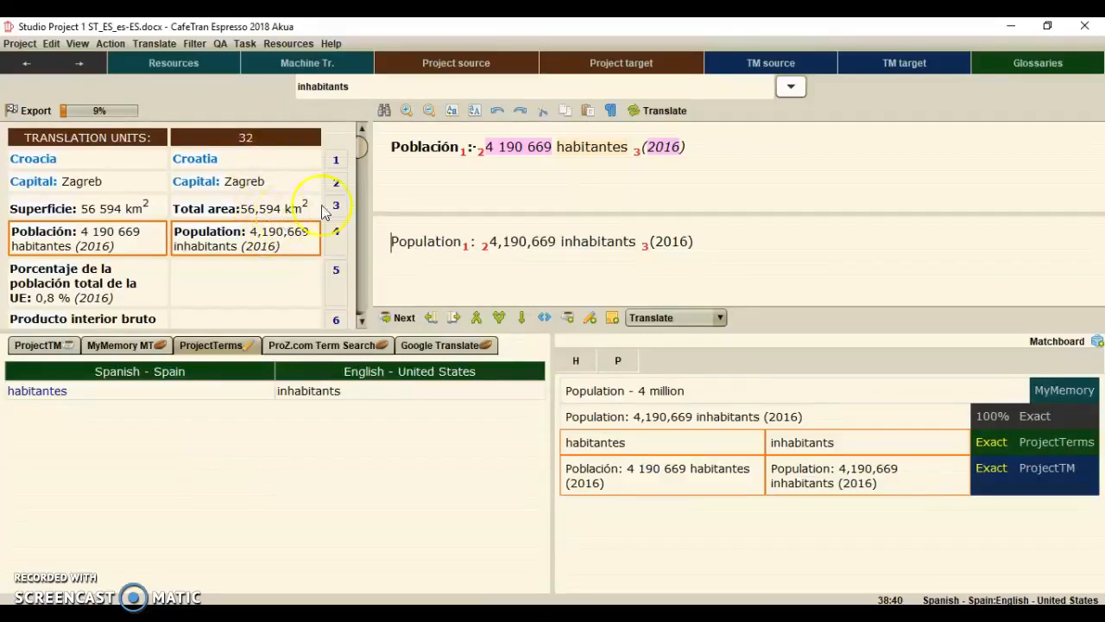
# Move on to the untranslated segment 5 and view its MyMemory MT, ProjectTM and ProjectTerms results
pyautogui.click(712, 143)
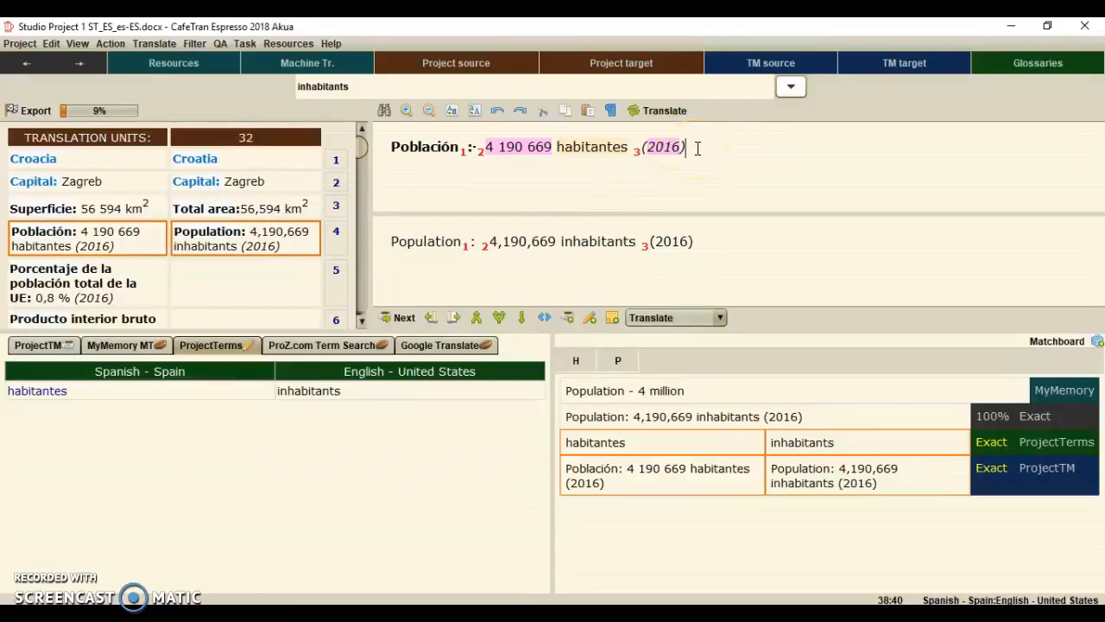
pyautogui.click(728, 242)
pyautogui.hotkey('alt', 'Down')
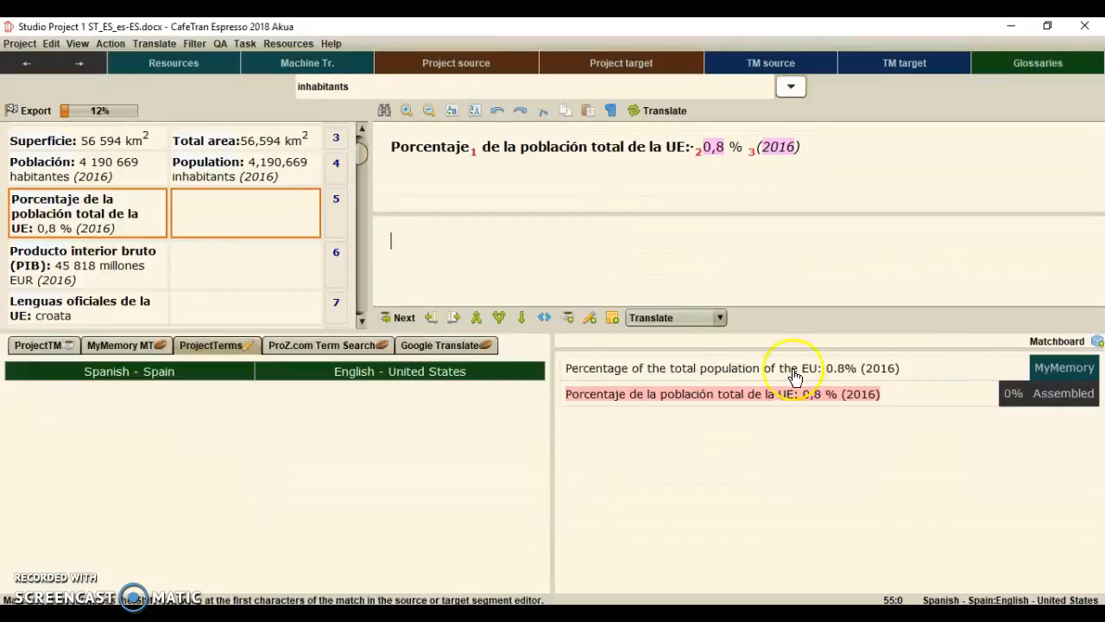
pyautogui.click(112, 349)
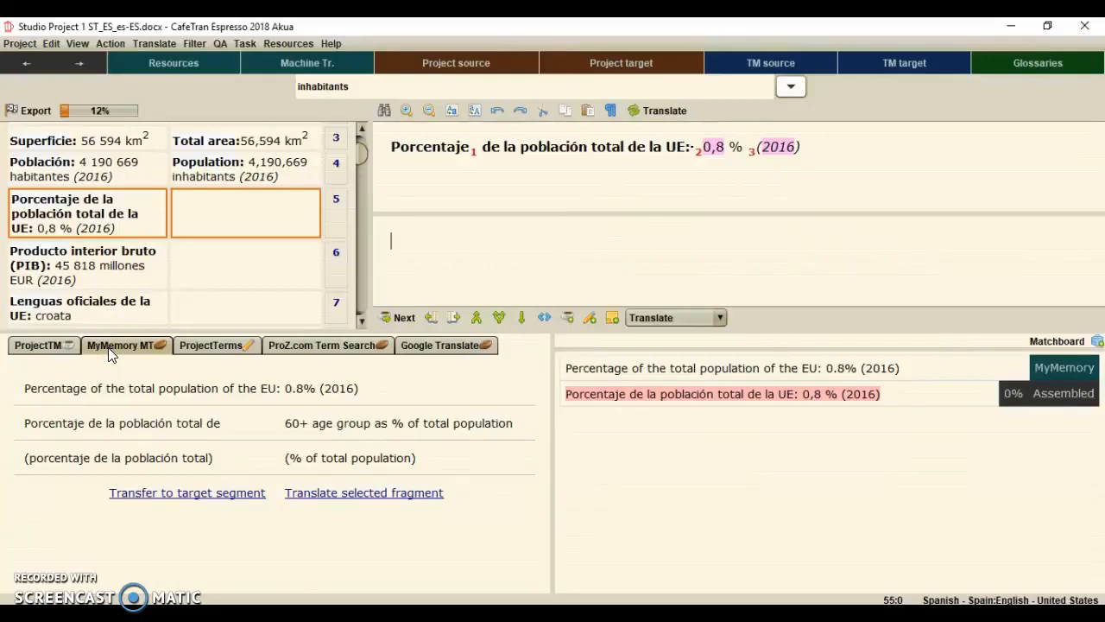
pyautogui.click(37, 347)
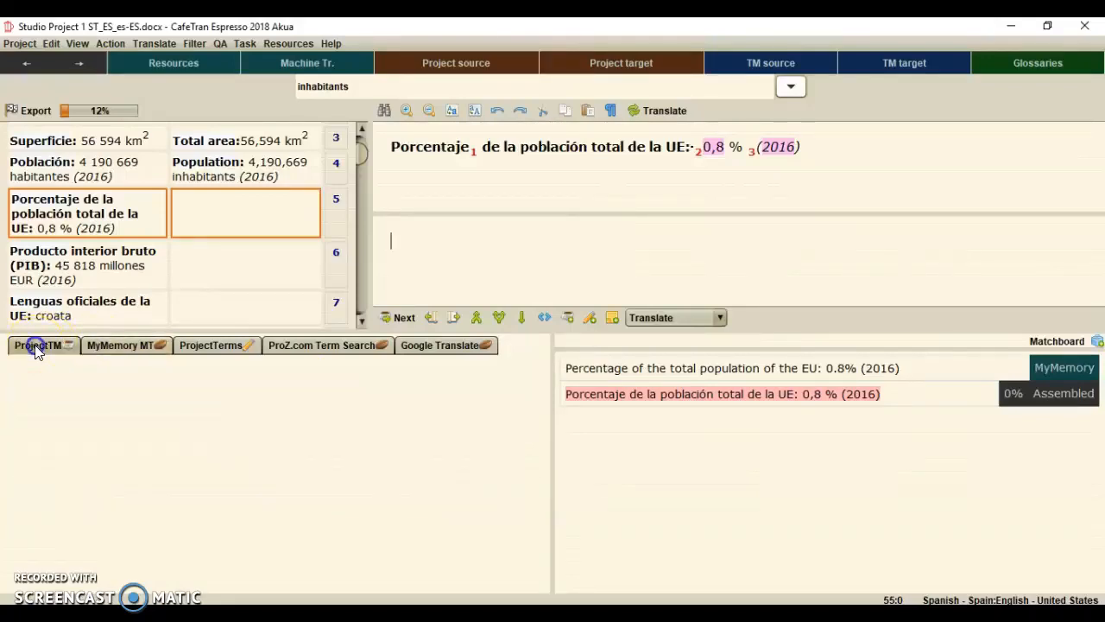
pyautogui.click(207, 347)
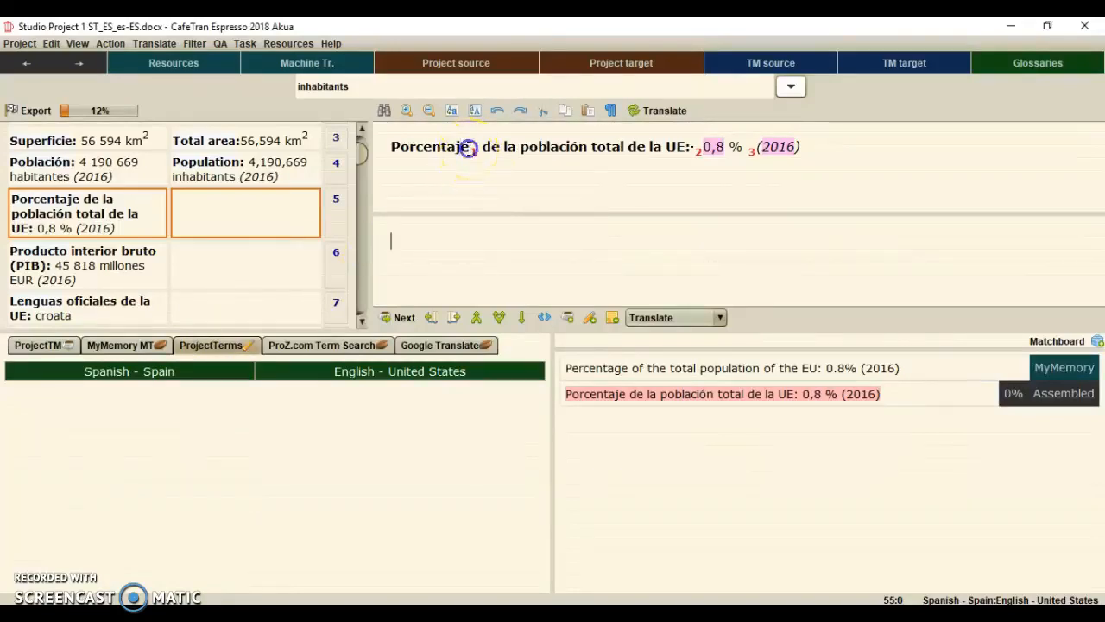
# Add the source word "Porcentaje" to the ProjectTerms glossary as the lowercase term "porcentaje" with the English translation "percentage"
pyautogui.doubleClick(437, 147)
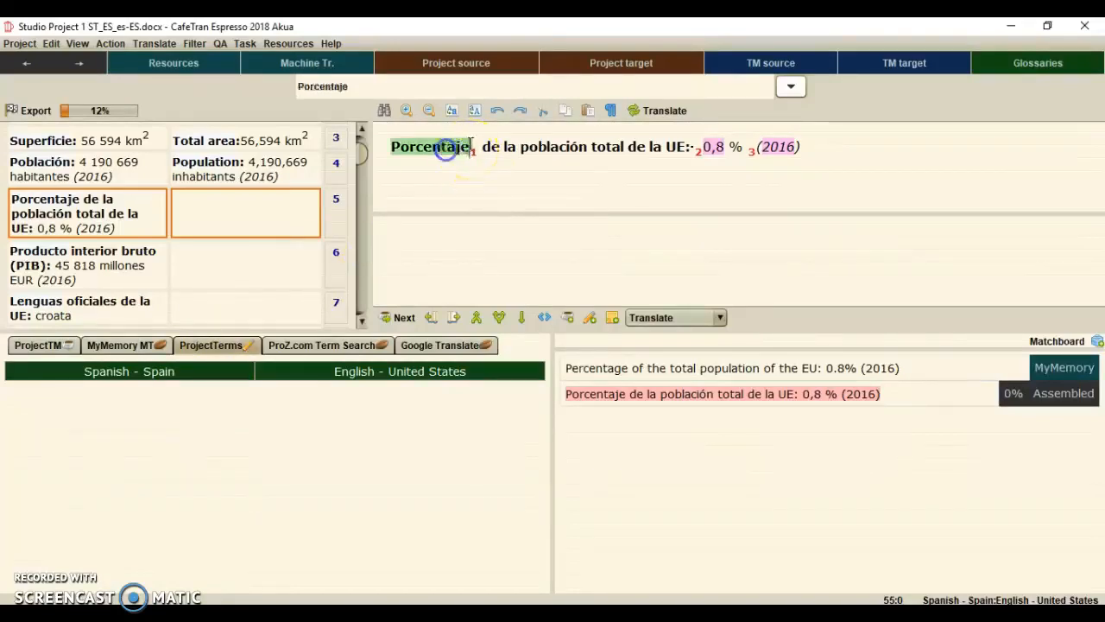
pyautogui.click(590, 321)
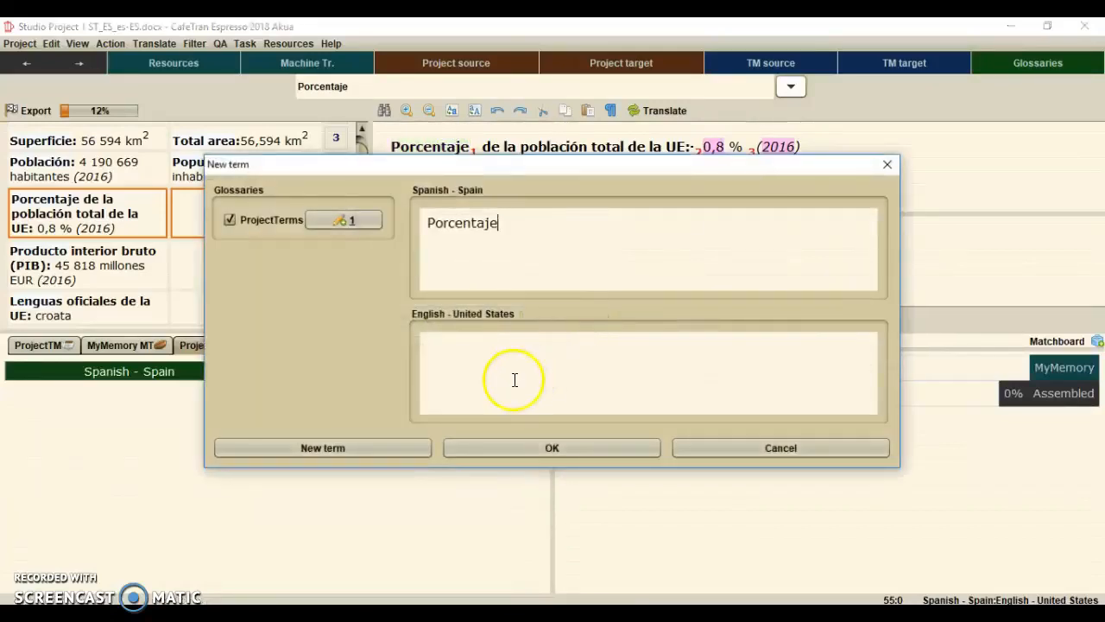
pyautogui.click(468, 361)
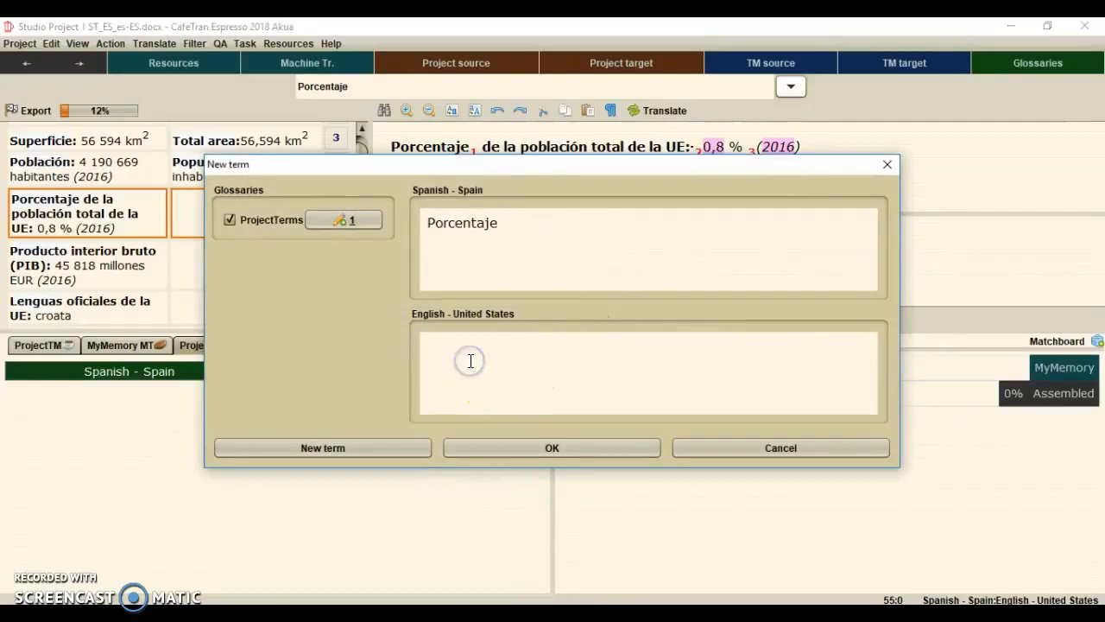
pyautogui.write('percentage')
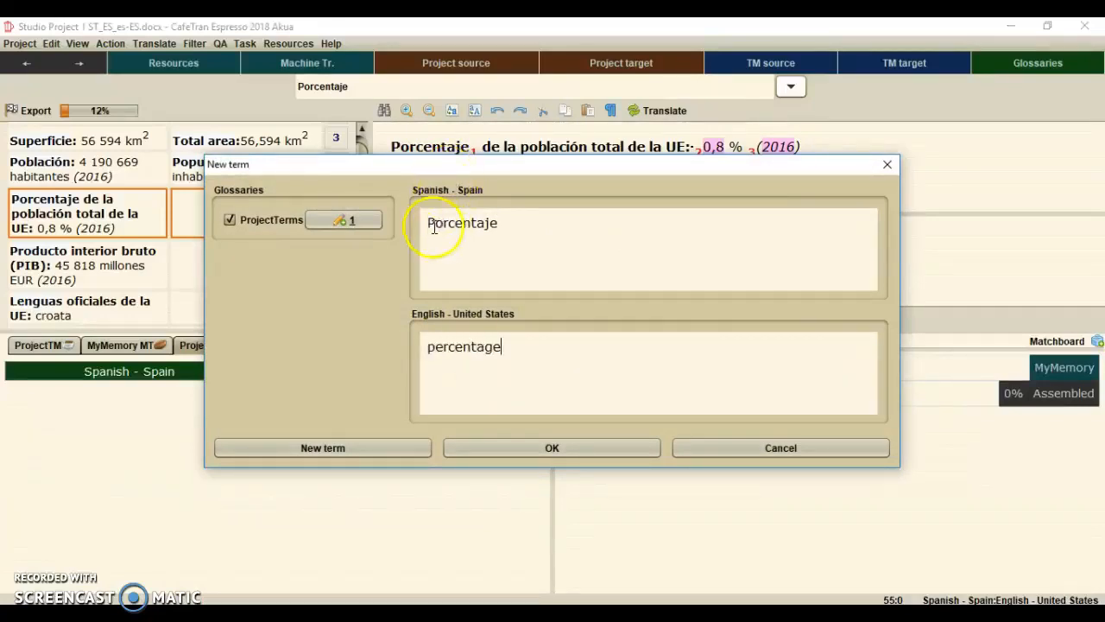
pyautogui.moveTo(436, 226); pyautogui.dragTo(424, 227)
pyautogui.write('p')
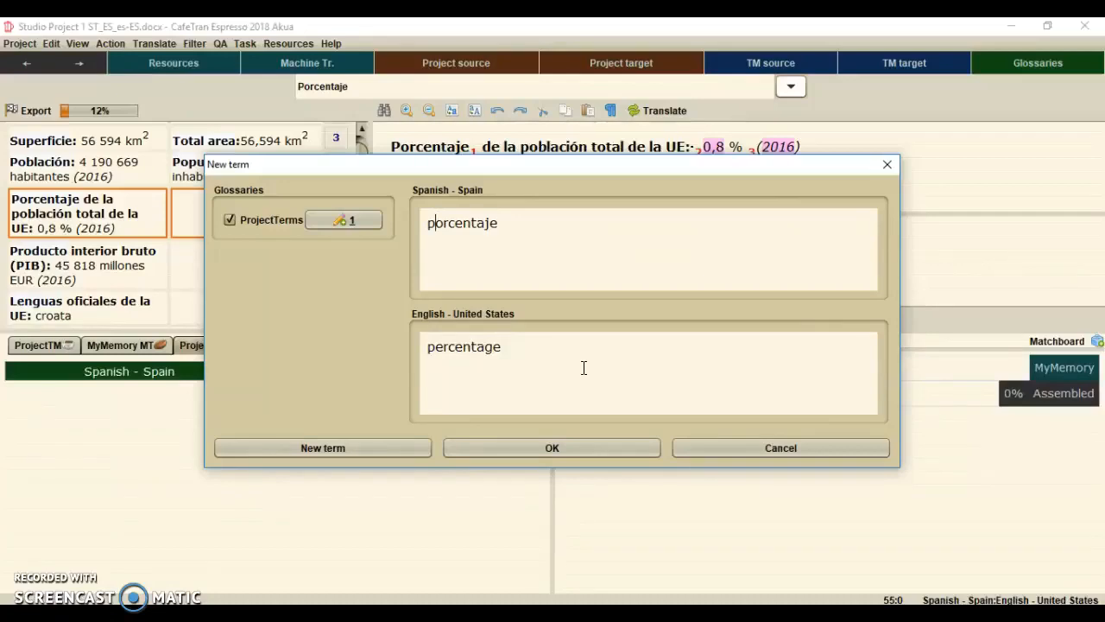
pyautogui.click(508, 449)
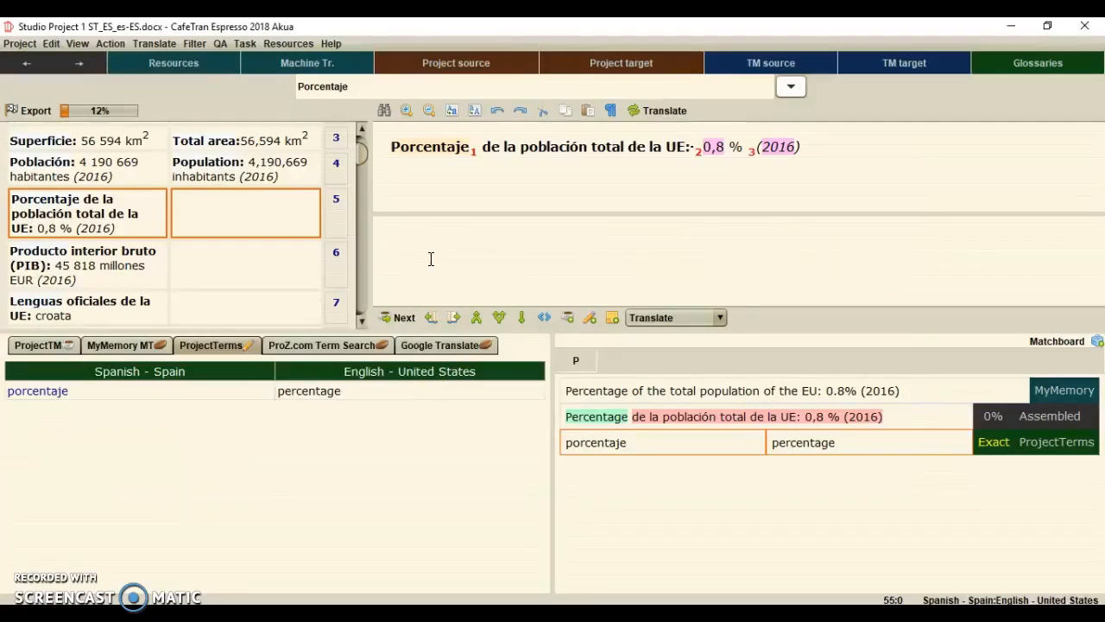
# Begin the translation of segment 5 with "Percentage of the total EU population:", placing tag 1 after "Percentage"
pyautogui.write('Perc')
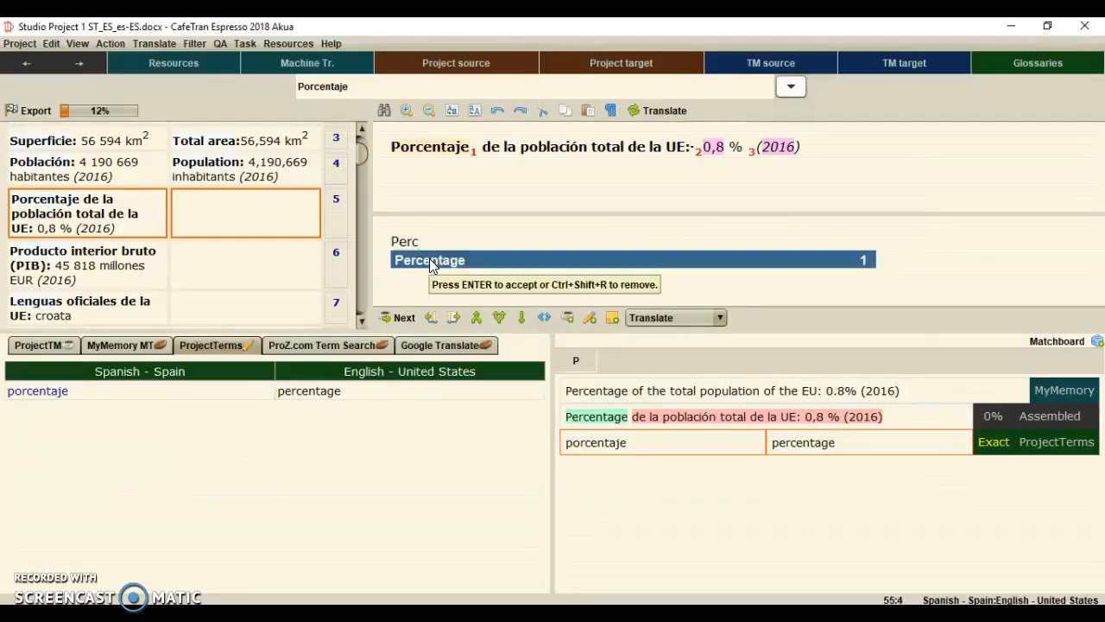
pyautogui.click(430, 261)
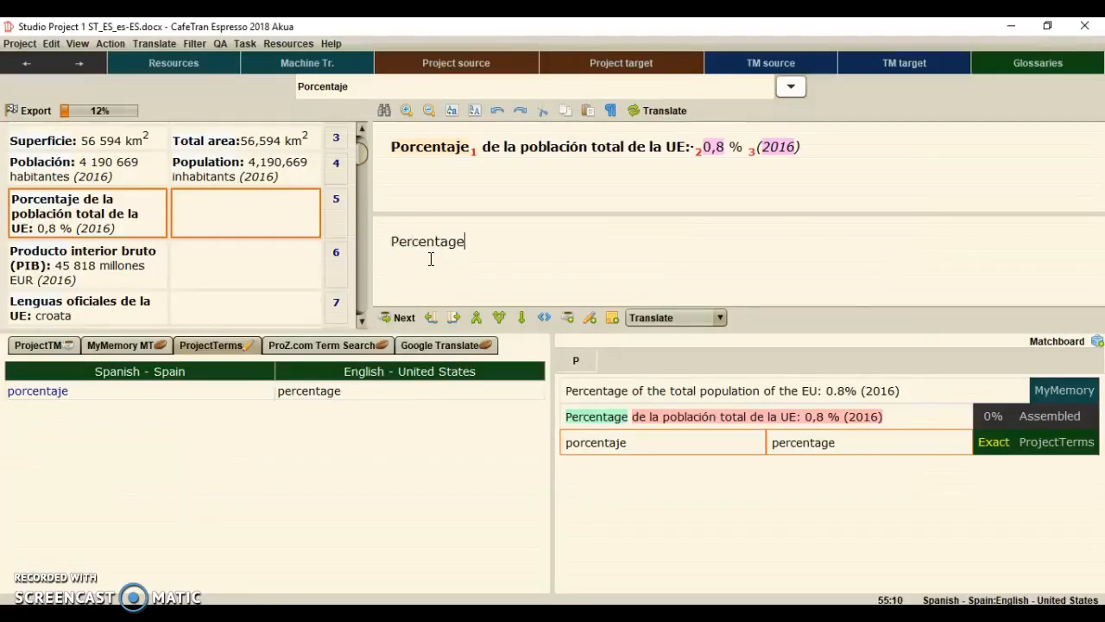
pyautogui.click(430, 250)
pyautogui.click(481, 149)
pyautogui.write('1')
pyautogui.write('of the total')
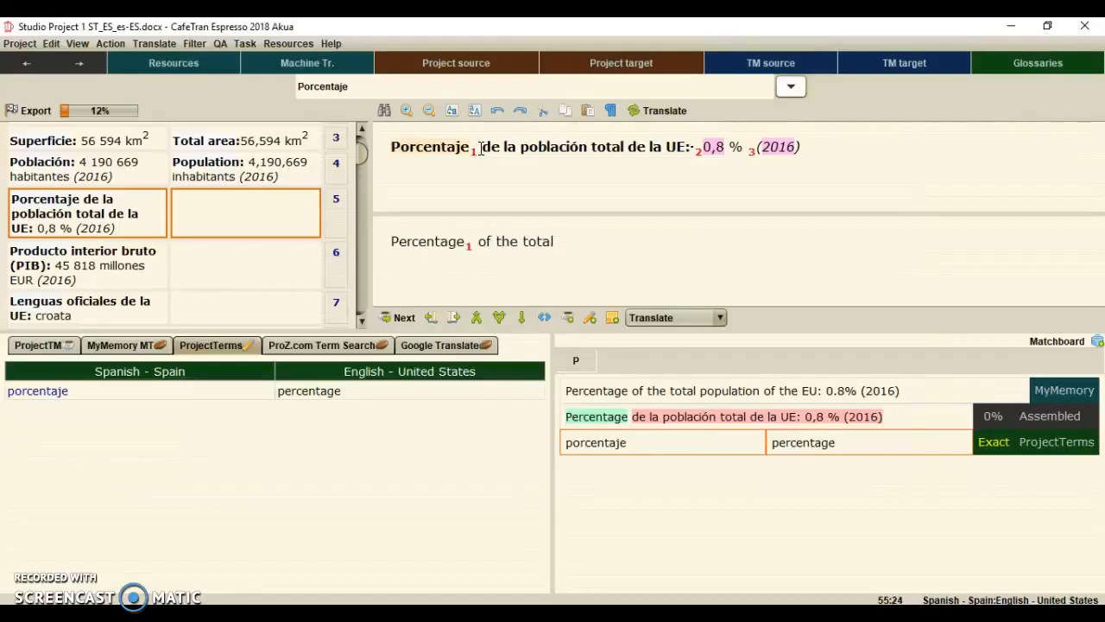
pyautogui.write(' EU populat')
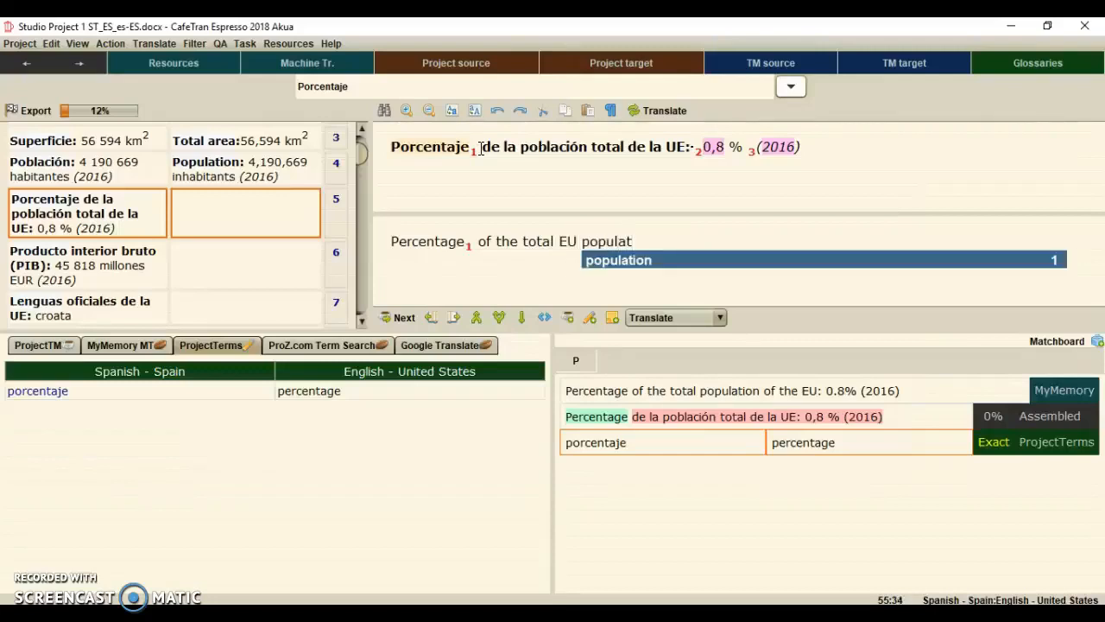
pyautogui.press('Return')
pyautogui.write(':')
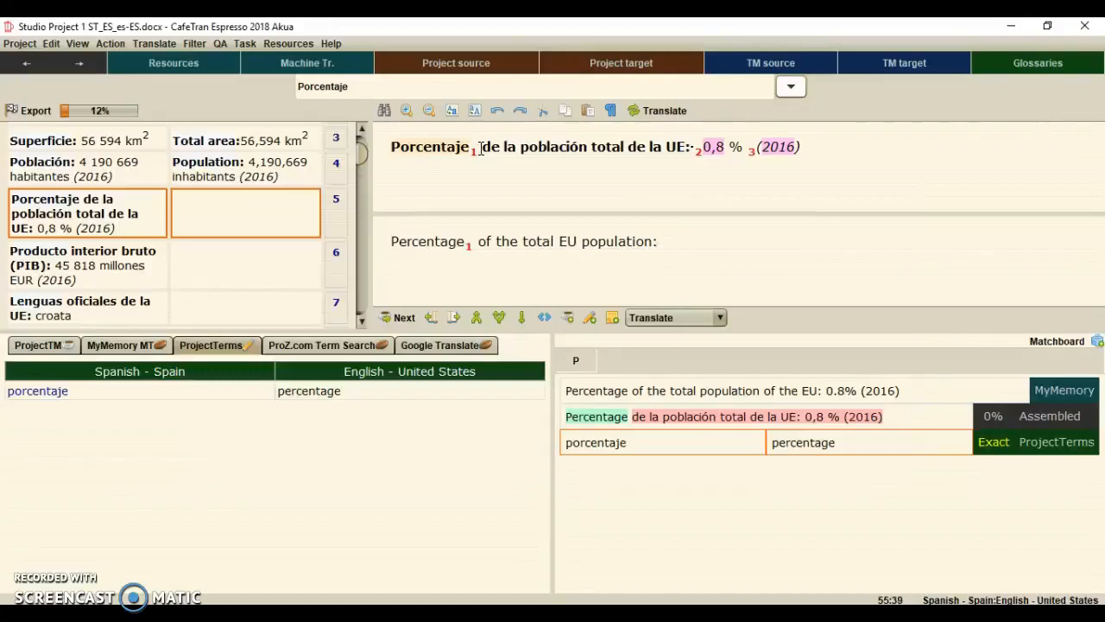
# Complete segment 5 with tag 2, "0.8%", tag 3 and "(2016)", and commit it to advance to segment 6
pyautogui.write('2')
pyautogui.press('F2')
pyautogui.write('0.8%')
pyautogui.press('F4')
pyautogui.write('(2016')
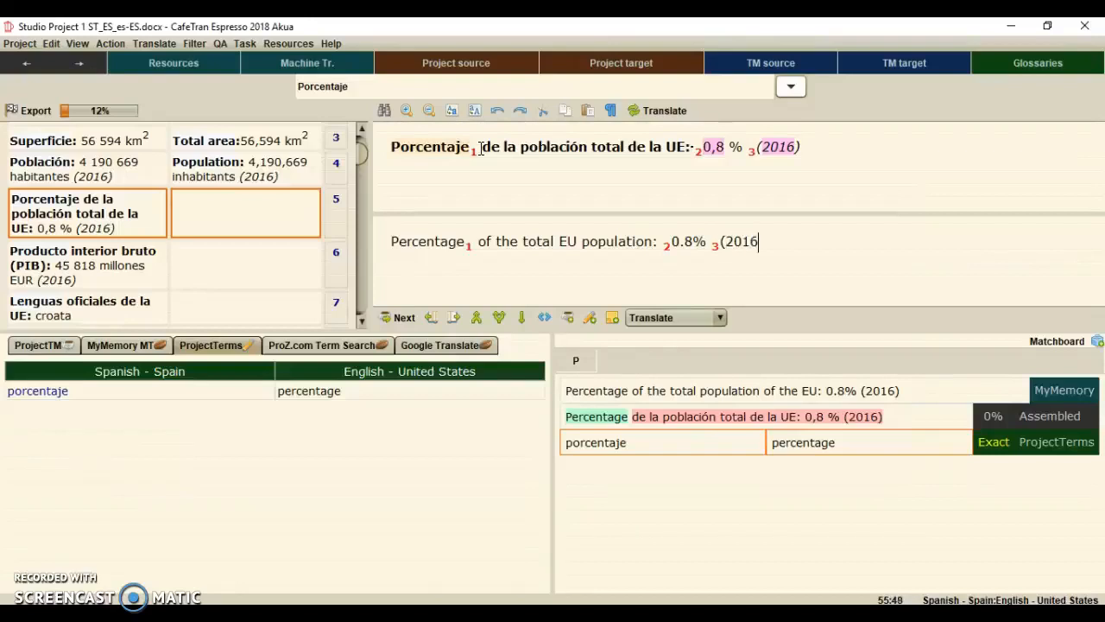
pyautogui.write(')')
pyautogui.hotkey('alt', 'Return')
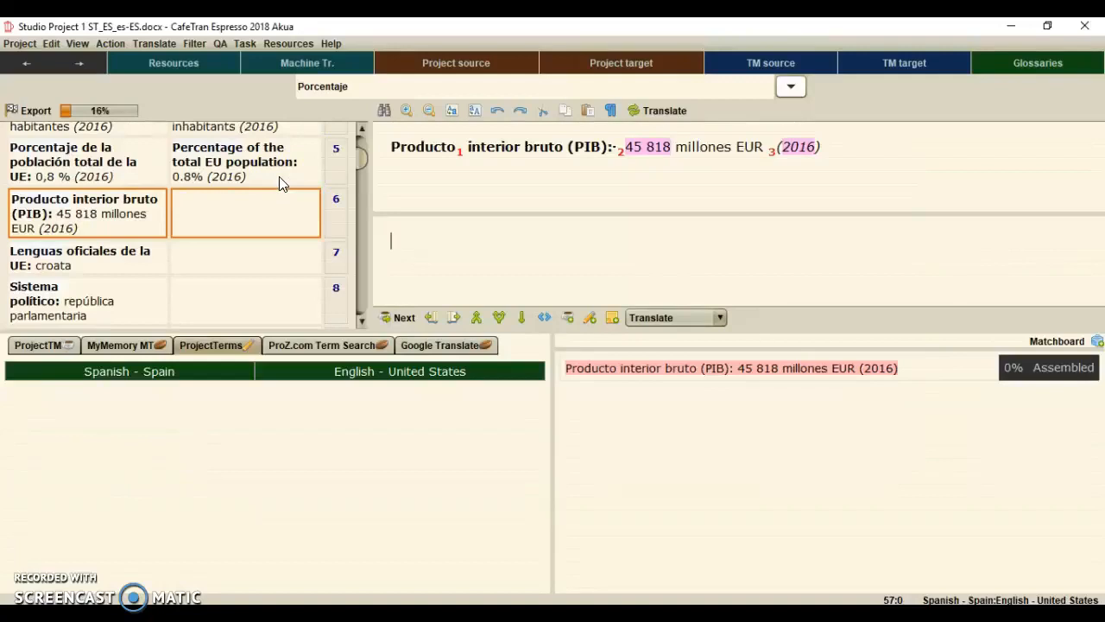
# Reopen segment 5 and change the first word of its translation to all uppercase
pyautogui.click(339, 154)
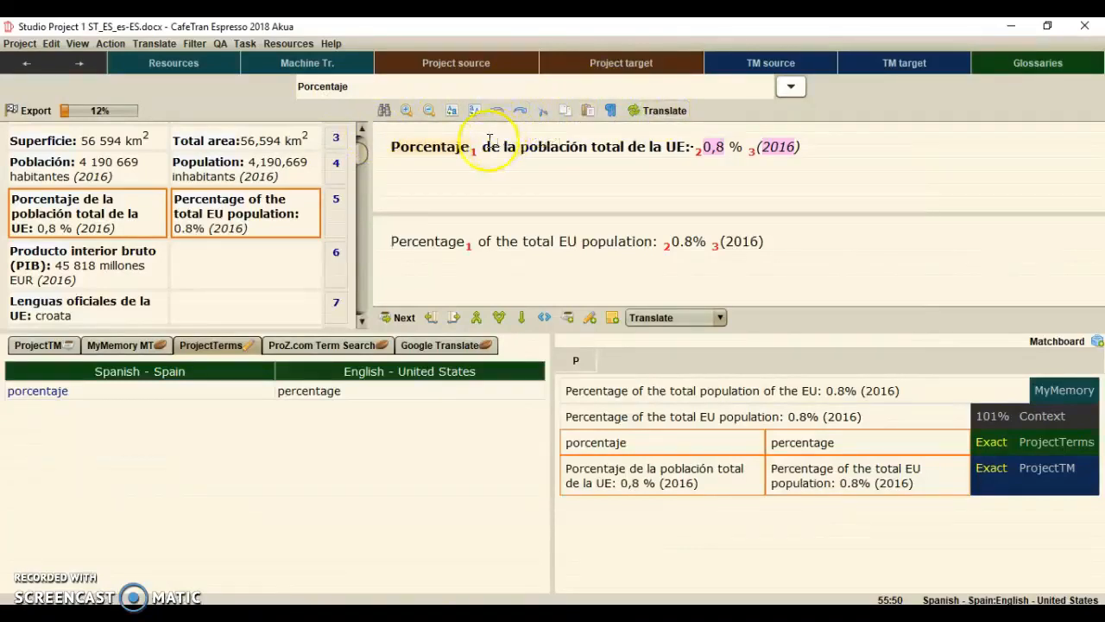
pyautogui.click(452, 118)
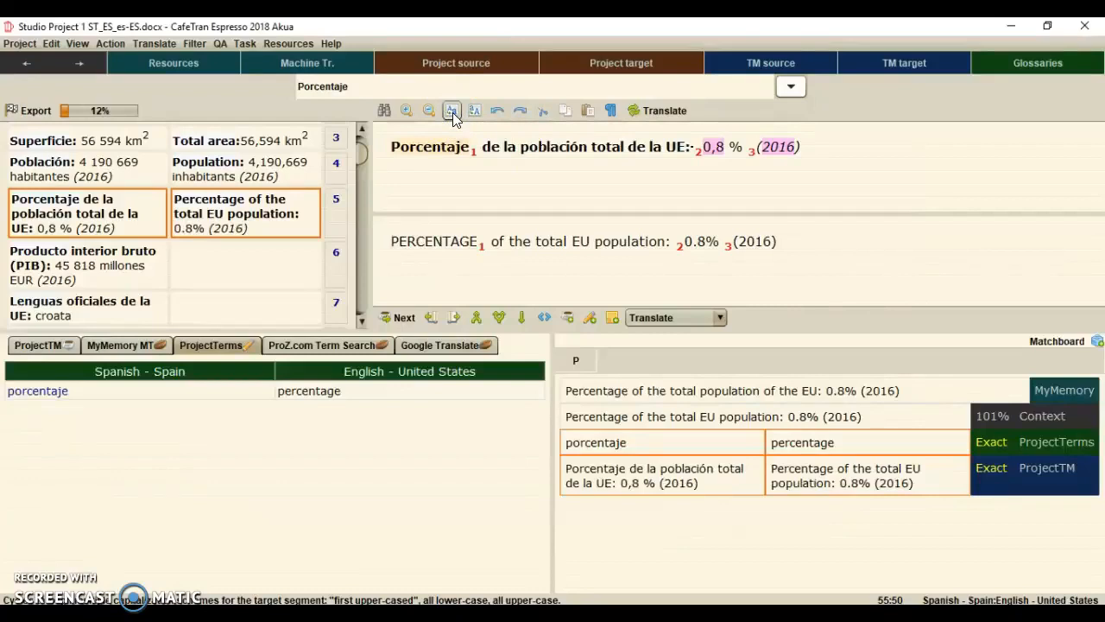
# Change the first word of segment 5's translation back to initial capitalization, reading "Percentage"
pyautogui.click(452, 117)
pyautogui.click(452, 117)
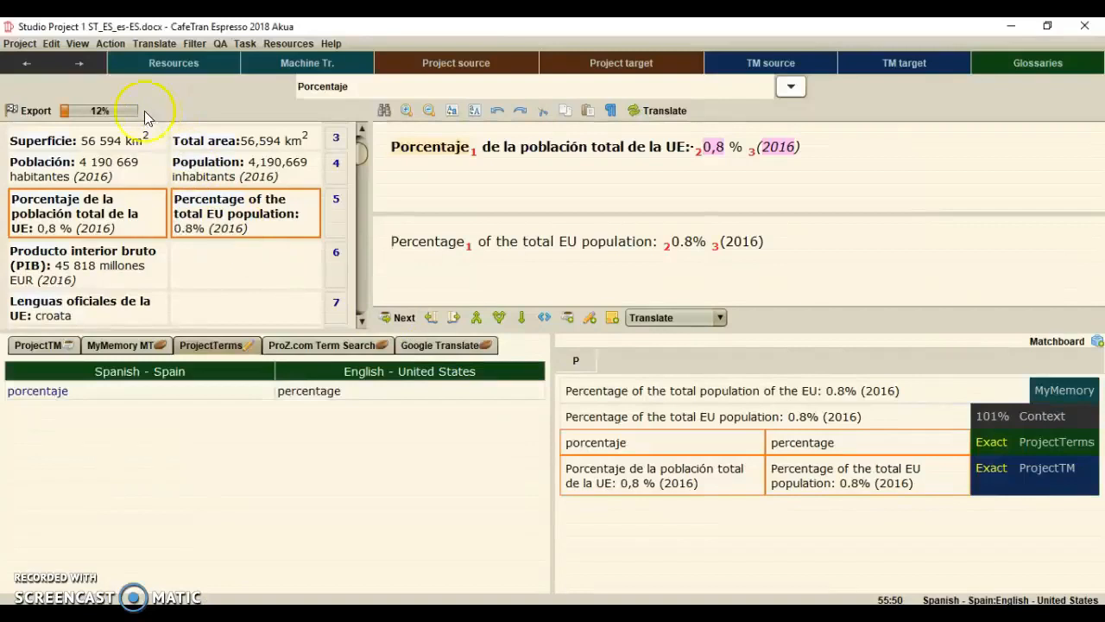
# Run the quality assurance checks offered before exporting, keeping the preselected set of checks
pyautogui.click(36, 115)
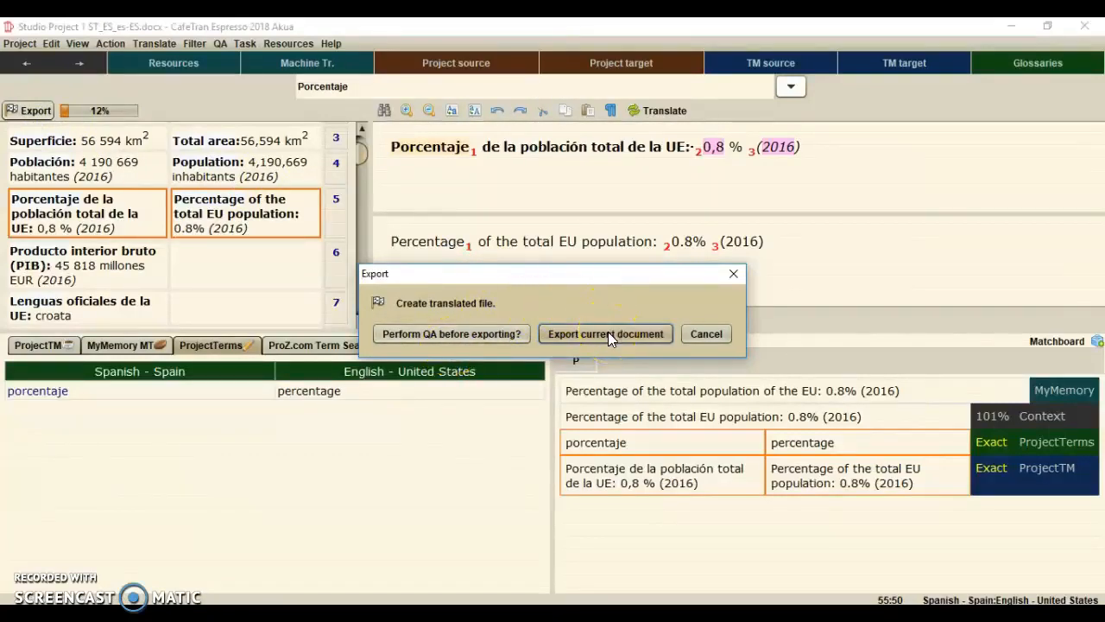
pyautogui.click(479, 338)
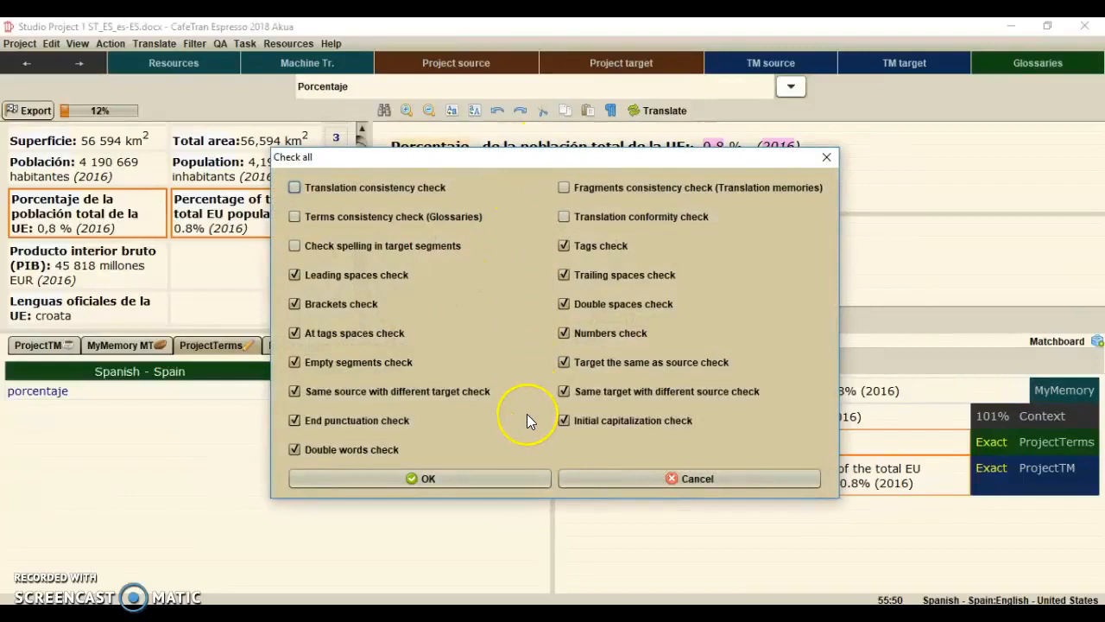
pyautogui.click(481, 479)
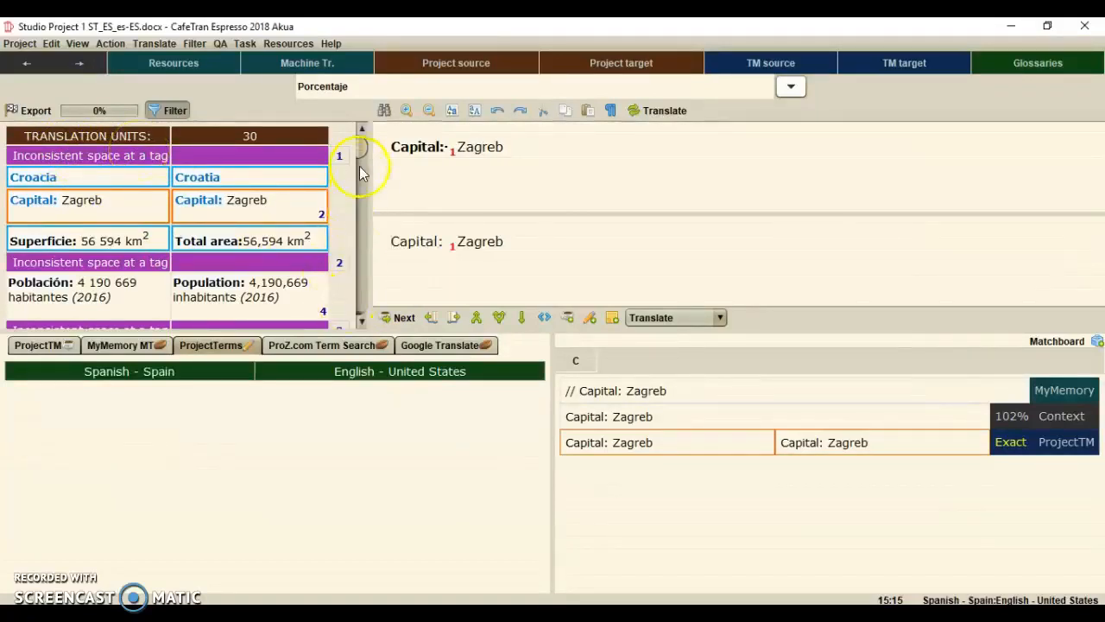
# Examine the list of segments flagged by the quality check, including tag spacing issues and empty segments
pyautogui.click(362, 321)
pyautogui.click(363, 323)
pyautogui.click(363, 323)
pyautogui.click(363, 323)
pyautogui.click(363, 323)
pyautogui.click(364, 323)
pyautogui.click(363, 323)
pyautogui.click(363, 323)
pyautogui.click(364, 323)
pyautogui.click(363, 323)
pyautogui.click(363, 322)
pyautogui.click(364, 323)
pyautogui.click(363, 323)
pyautogui.click(363, 323)
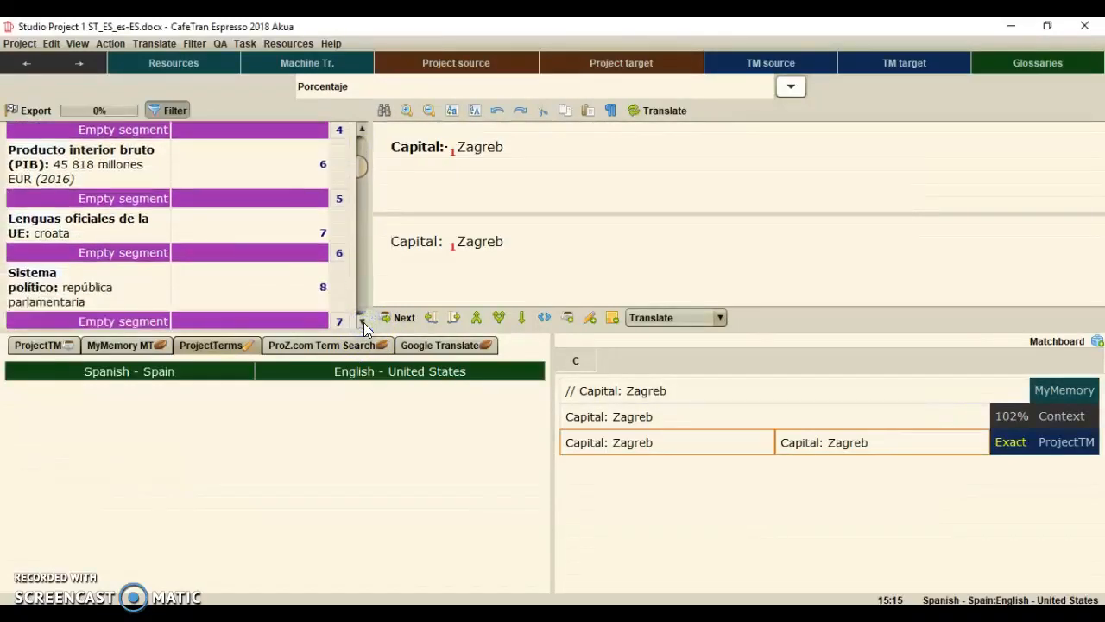
pyautogui.click(230, 173)
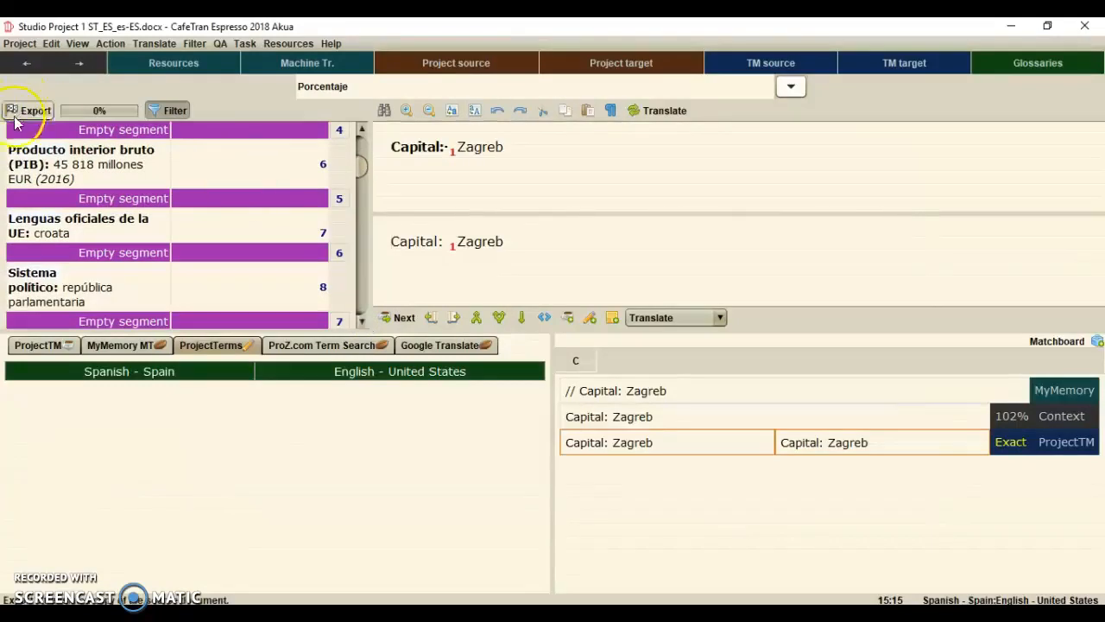
# Export the current document to the Studio Project 1 ST_ES folder under the file name "Studio Project 1 ST_ES_en-US"
pyautogui.click(25, 110)
pyautogui.click(596, 333)
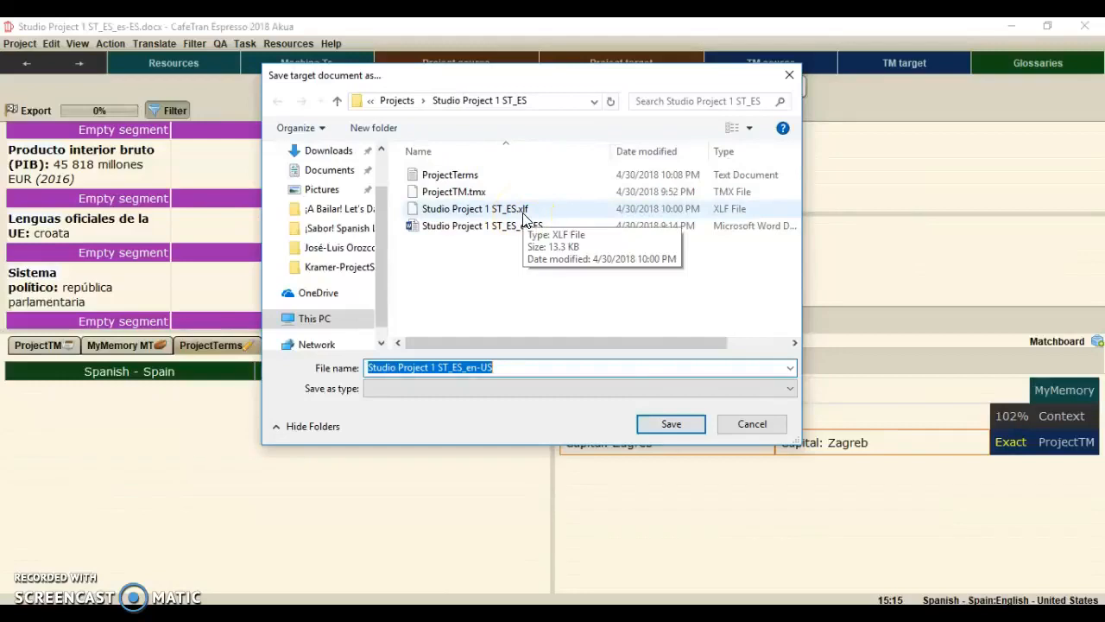
pyautogui.click(671, 424)
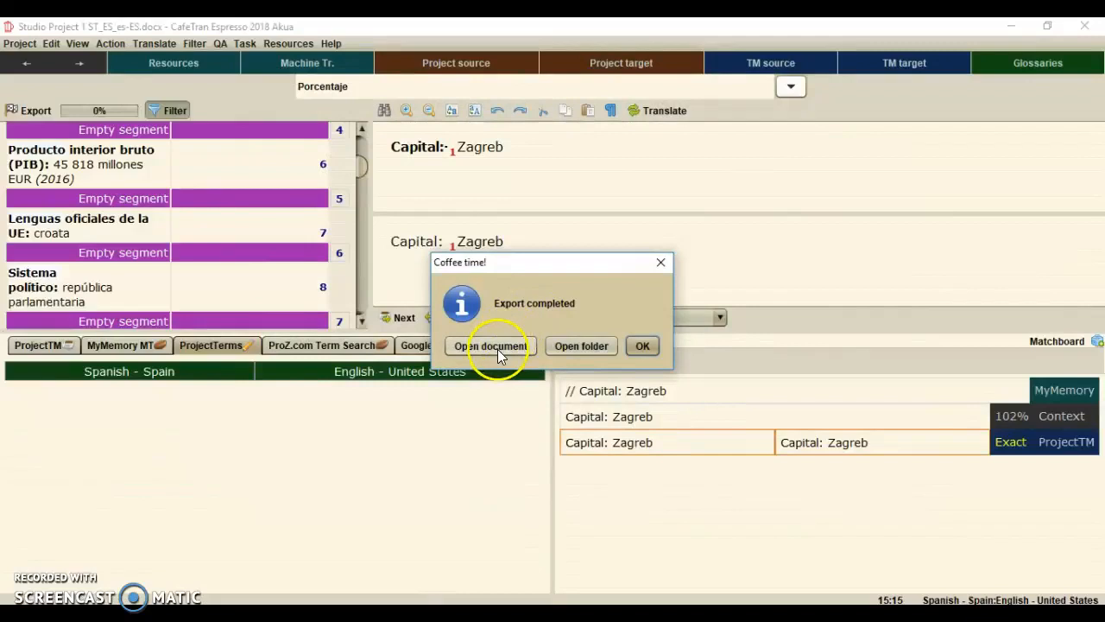
# Open the exported document in Word, examine its translated text and formatting, and return to CafeTran Espresso
pyautogui.click(490, 345)
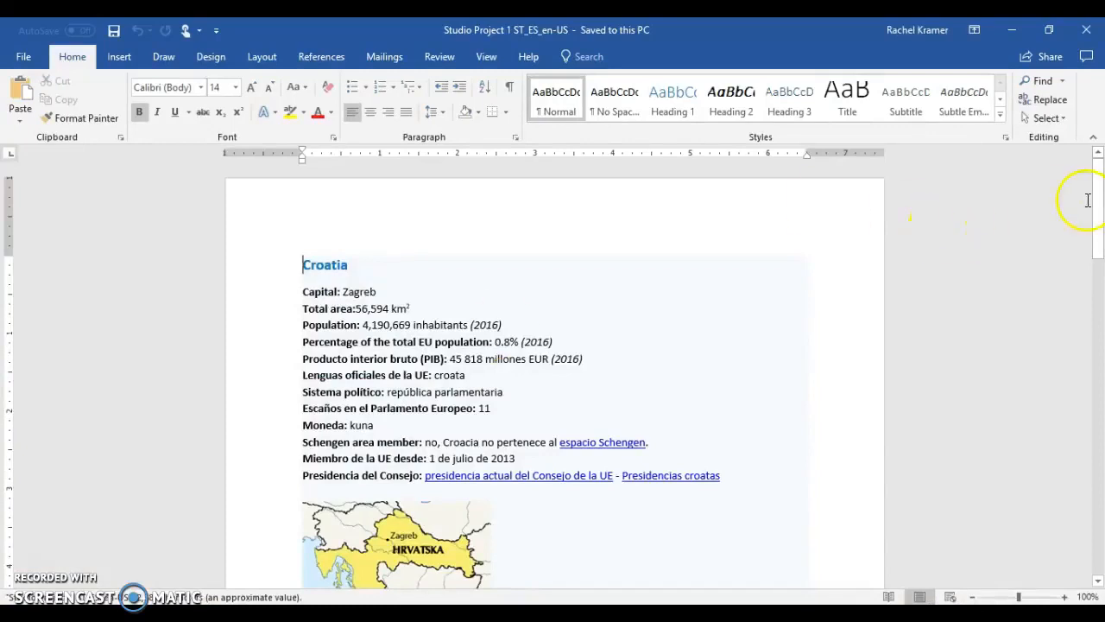
pyautogui.moveTo(1097, 185)
pyautogui.mouseDown()
pyautogui.moveTo(1098, 217)
pyautogui.moveTo(1089, 195)
pyautogui.mouseUp()
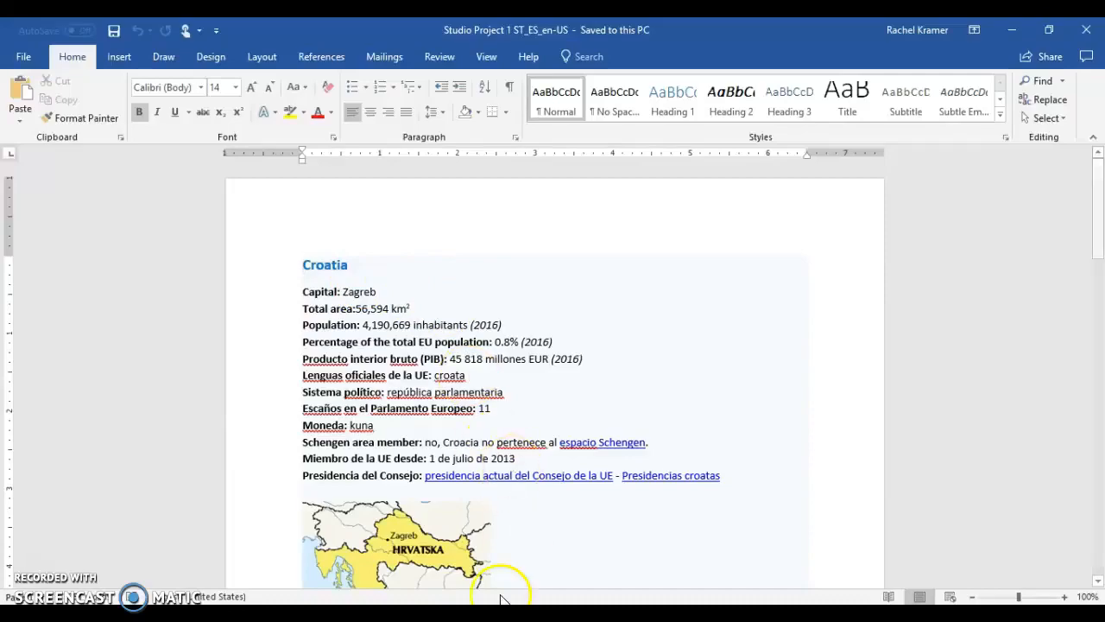
pyautogui.hotkey('alt', 'Tab')
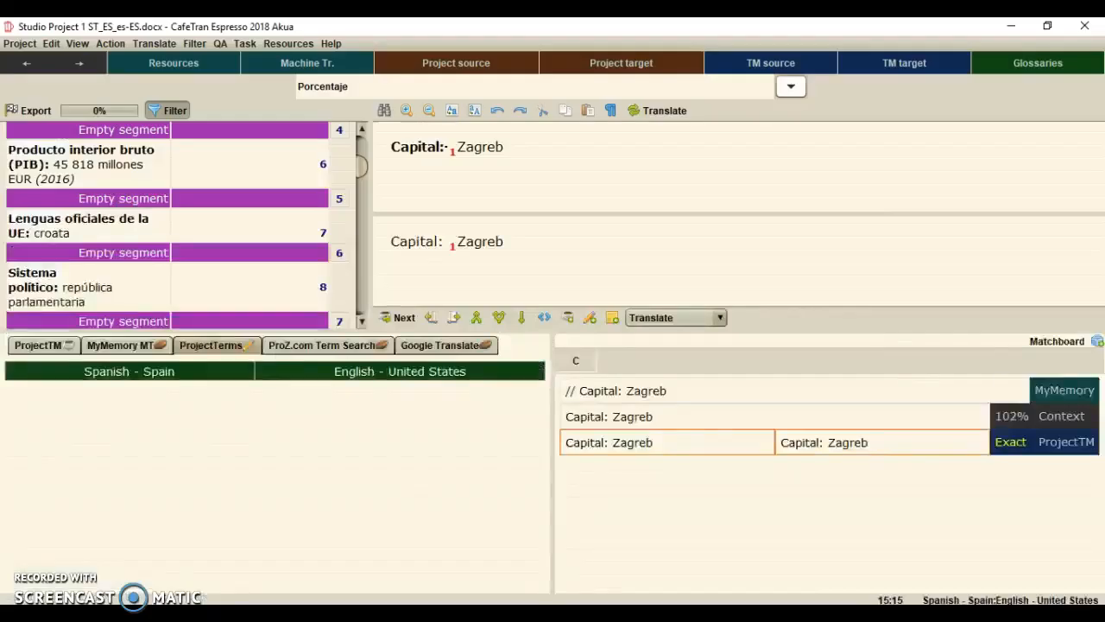